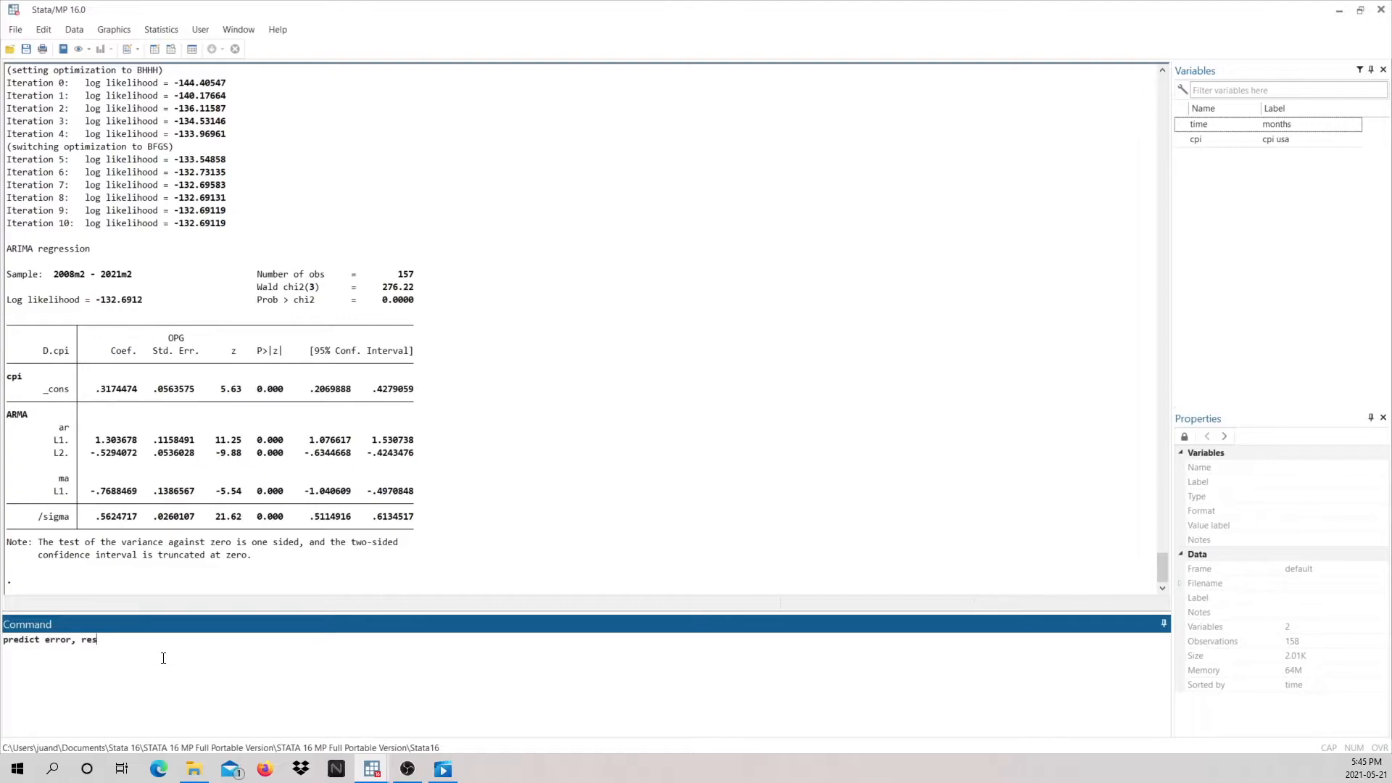
Step: Predict the ARIMA model's residuals into a new variable named error and summarize that variable
key("Return")
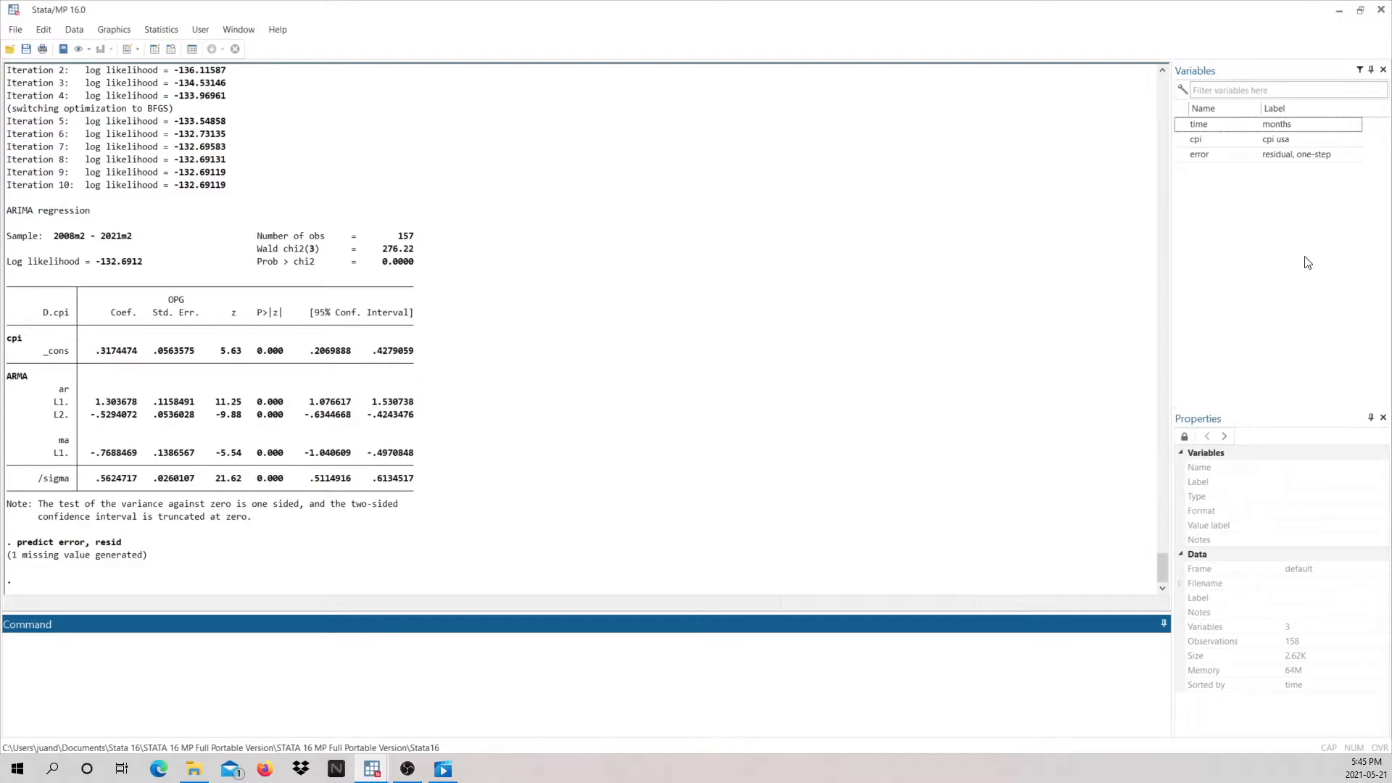
mouse_move(1202, 158)
type("rize erro")
key("Return")
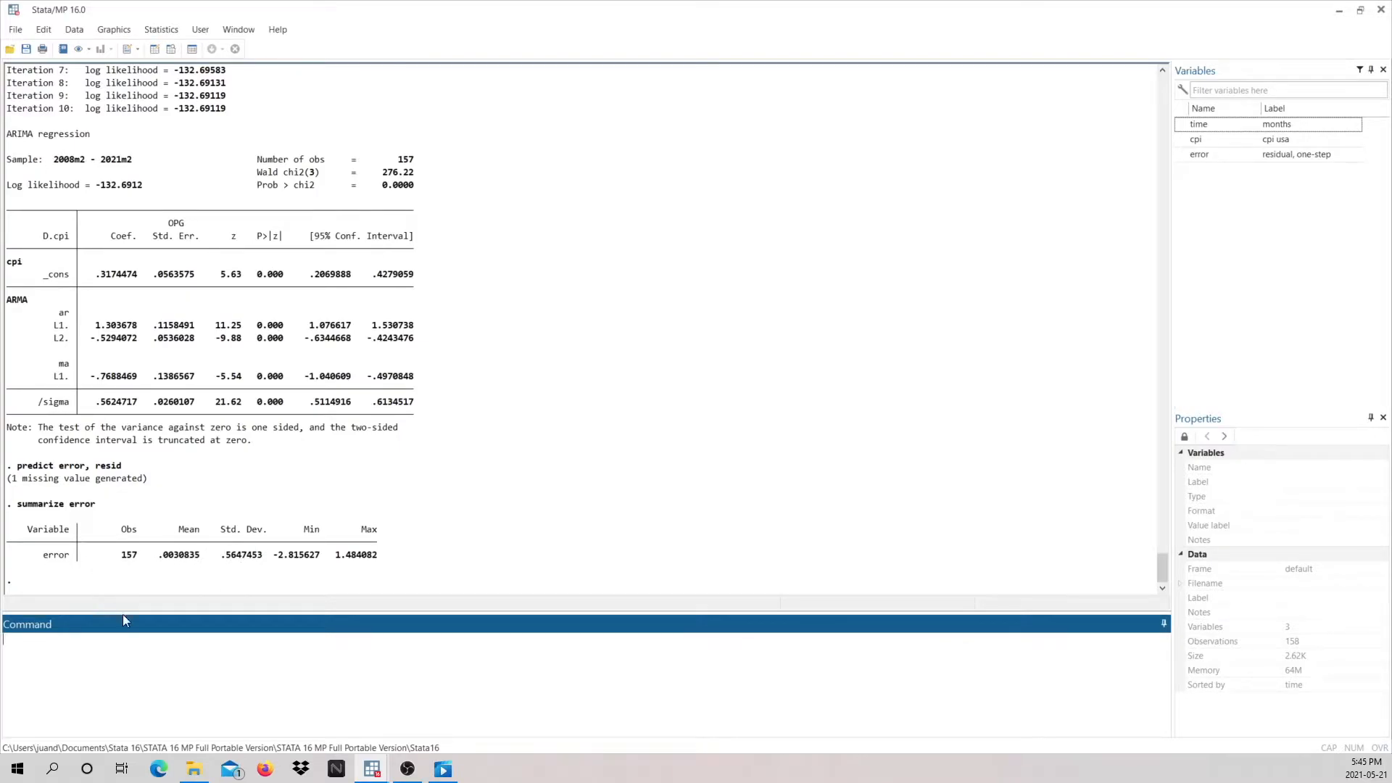
Step: Plot error as a time-series line with a horizontal reference line at its copied mean, .0030835, and close the graph after viewing
left_click(197, 559)
left_click_drag(197, 559, 154, 560)
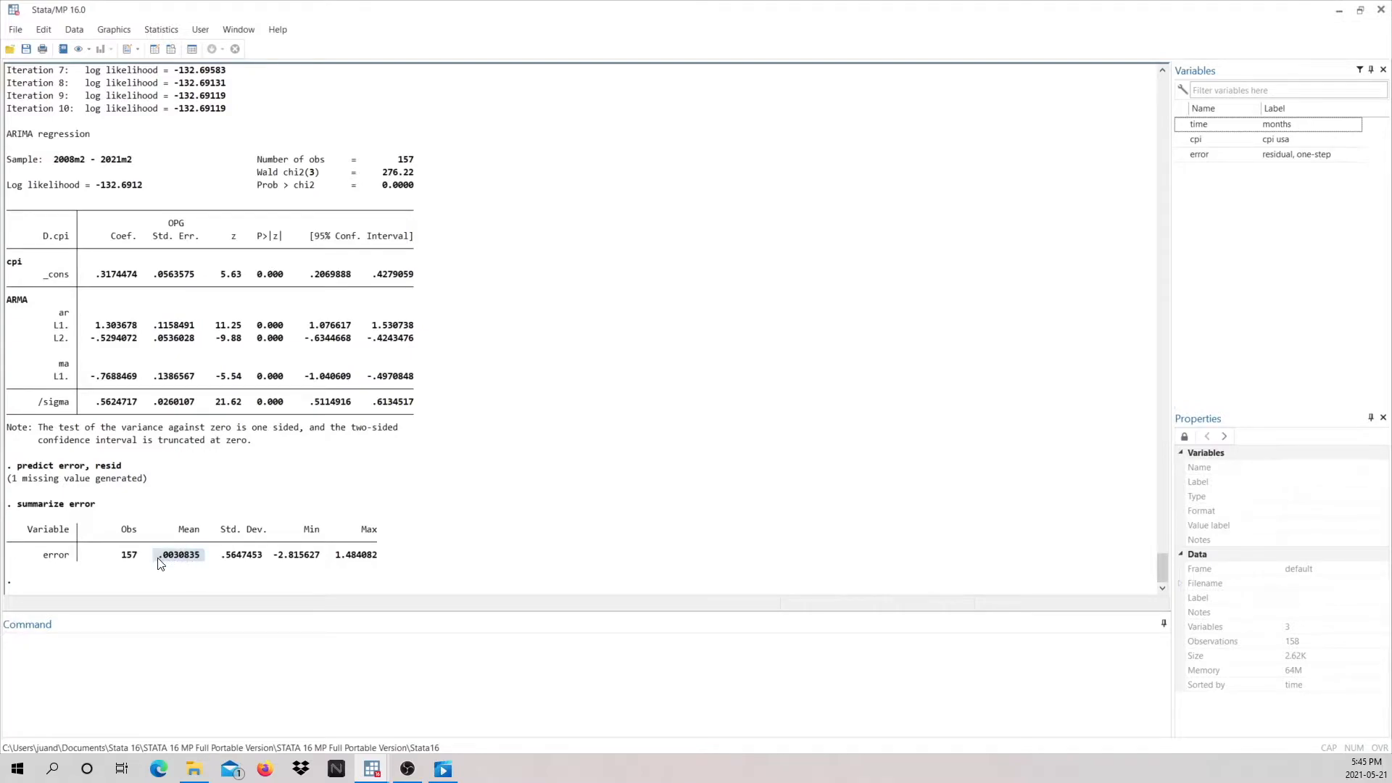
right_click(177, 556)
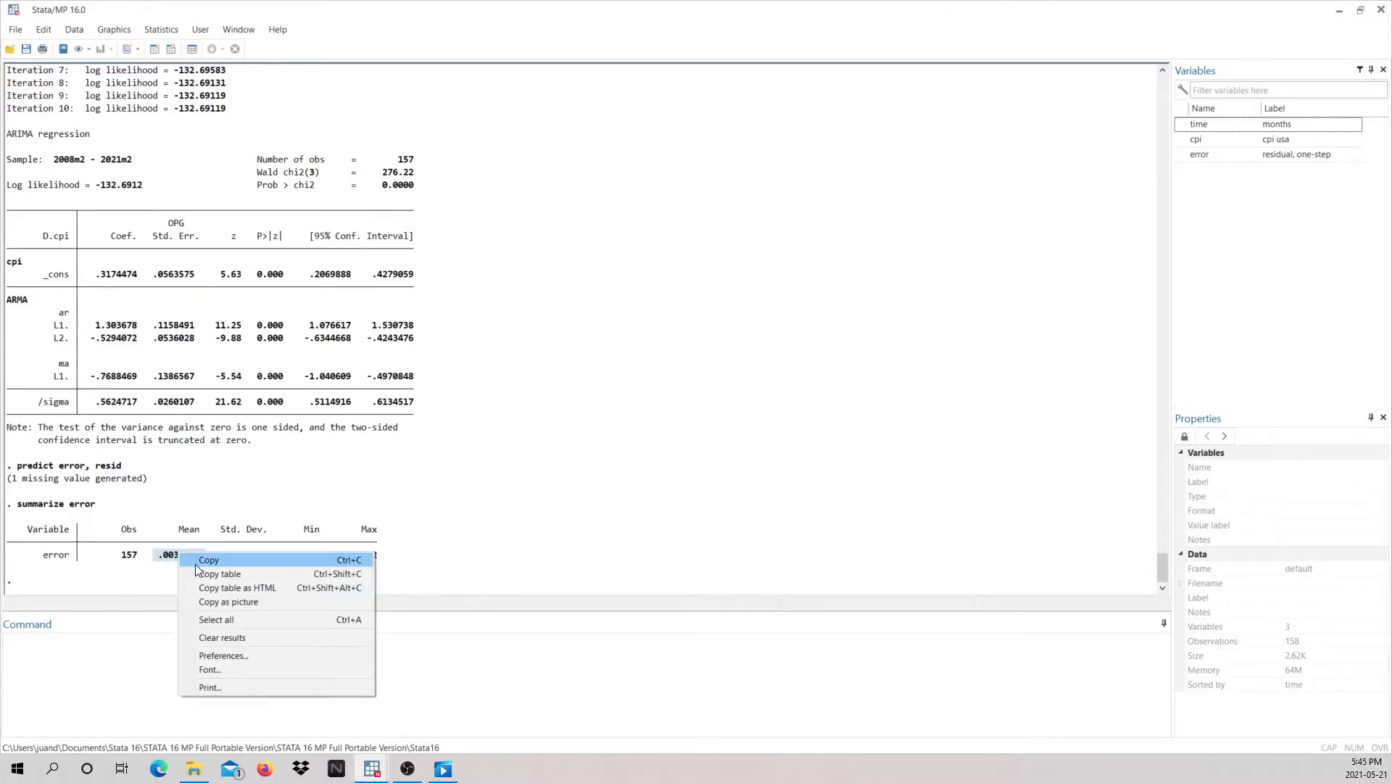
left_click(208, 560)
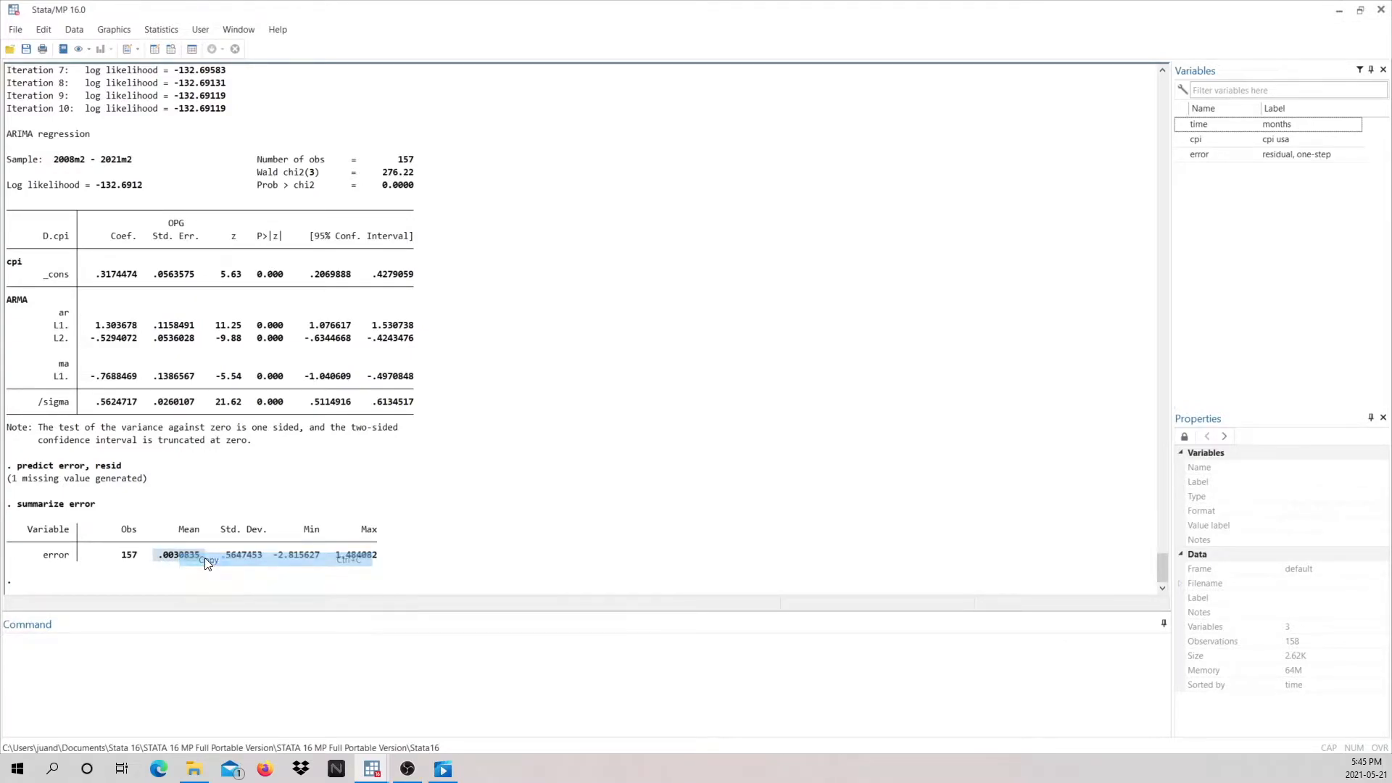
left_click(155, 660)
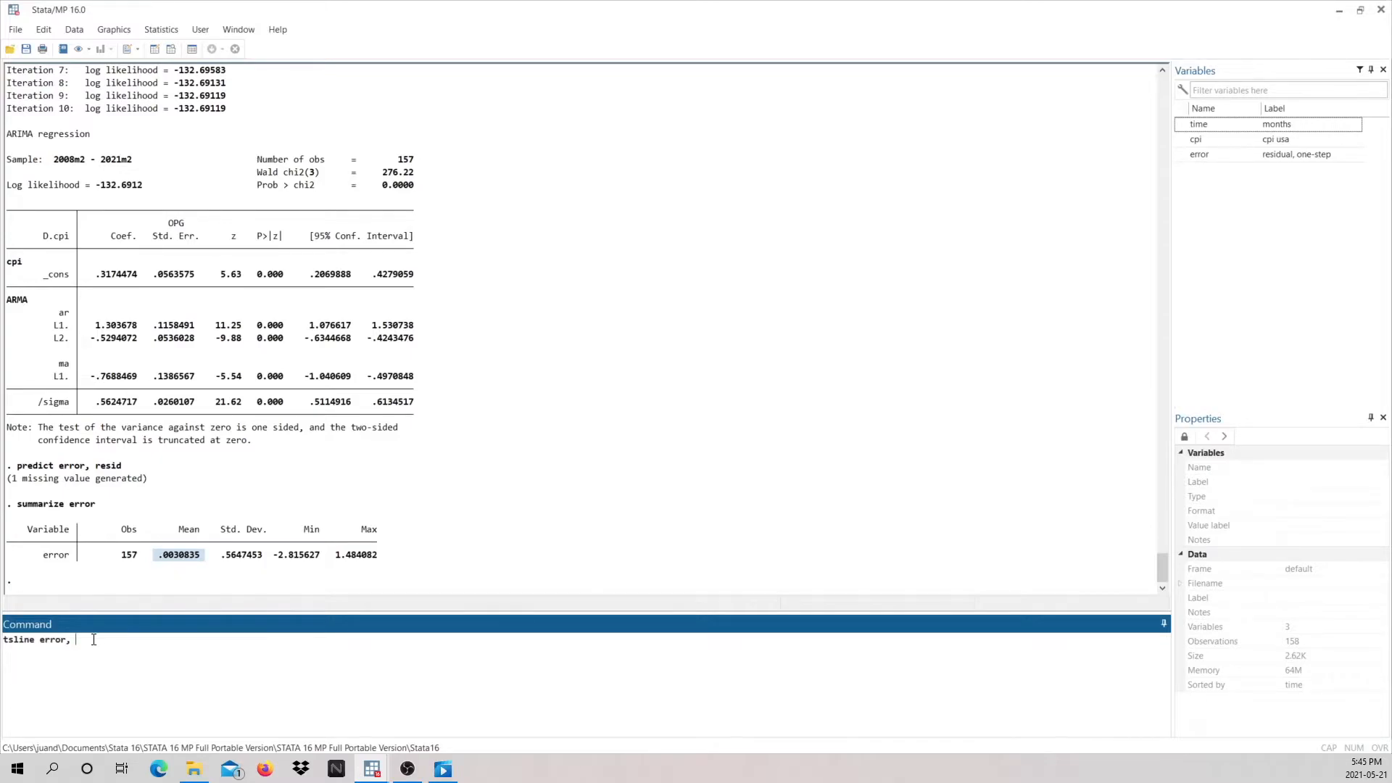
type("yline(")
key("ctrl+v")
key("BackSpace")
key("Return")
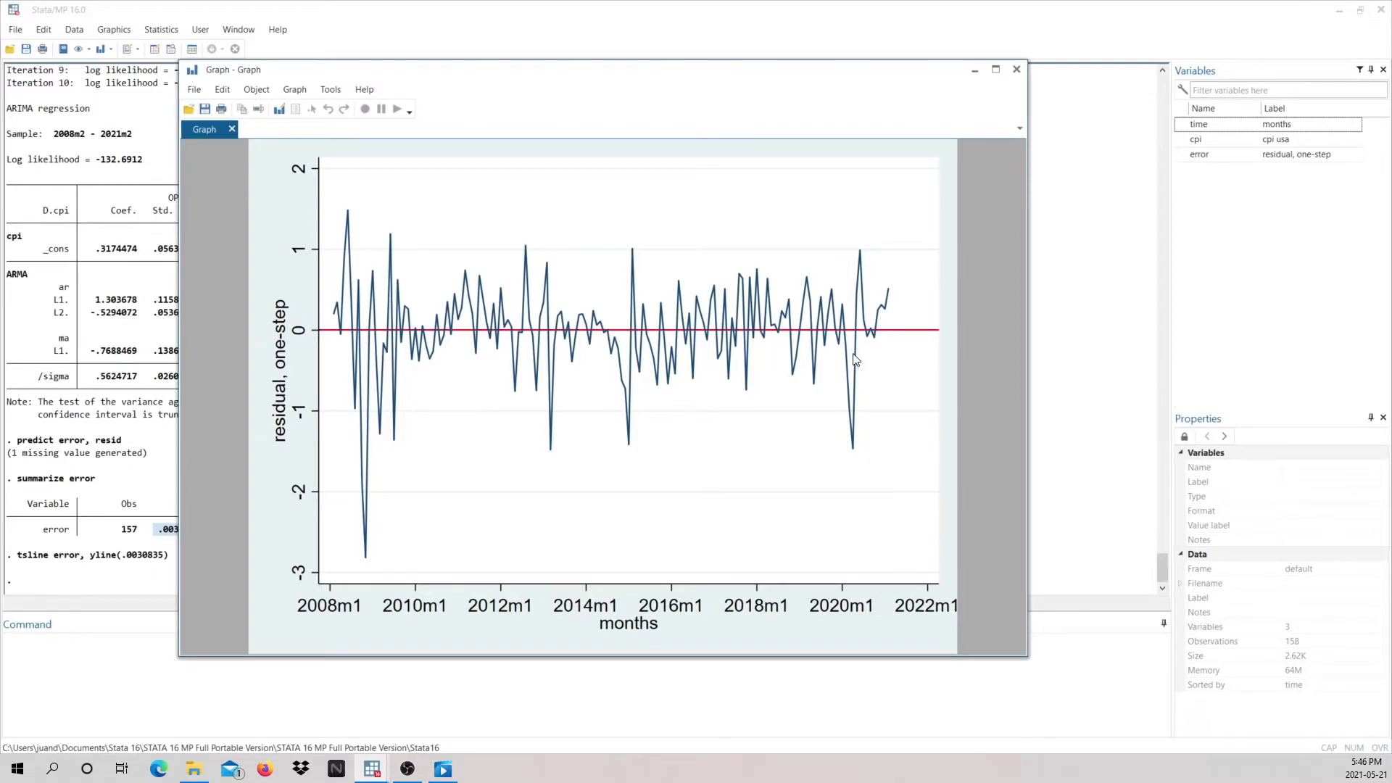
left_click(1015, 70)
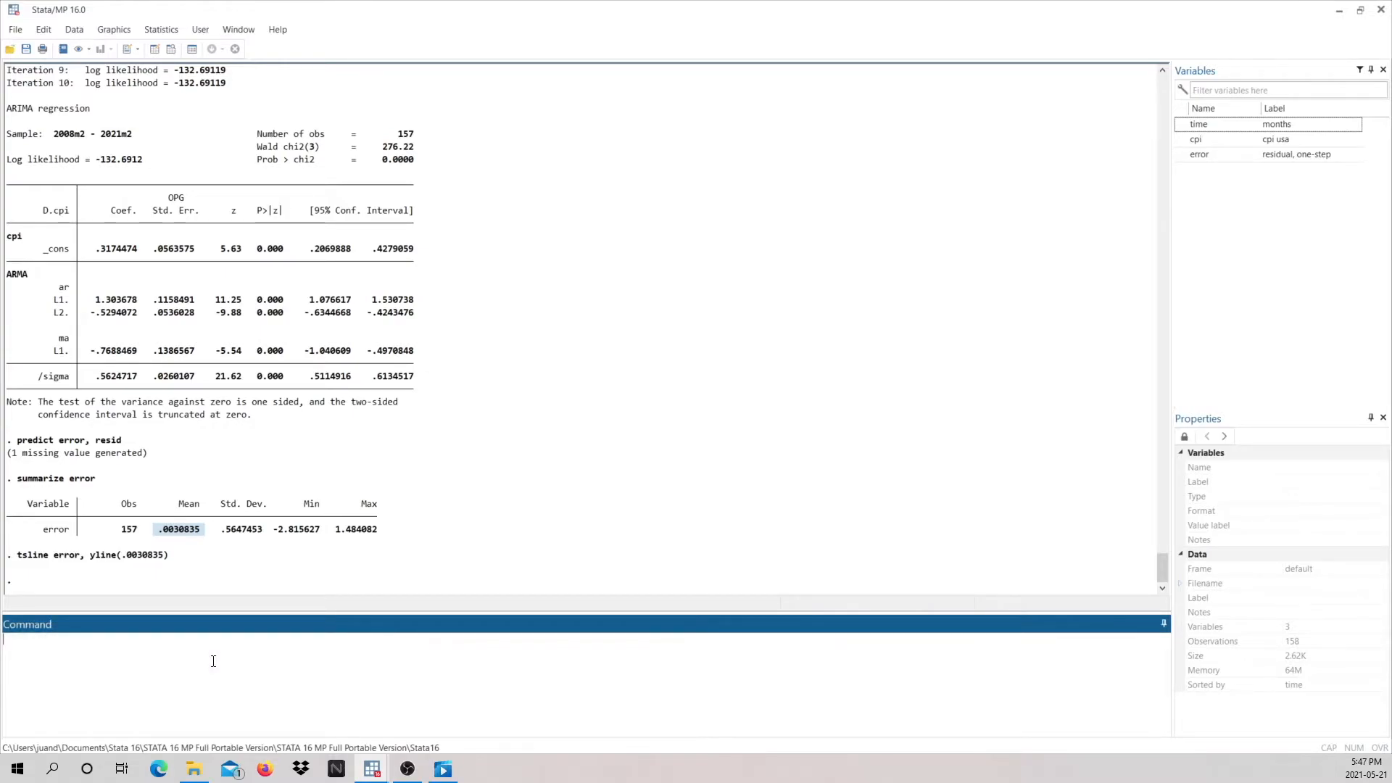
Step: Run the portmanteau white-noise test on error with wntestq
type("wntestq error")
key("Return")
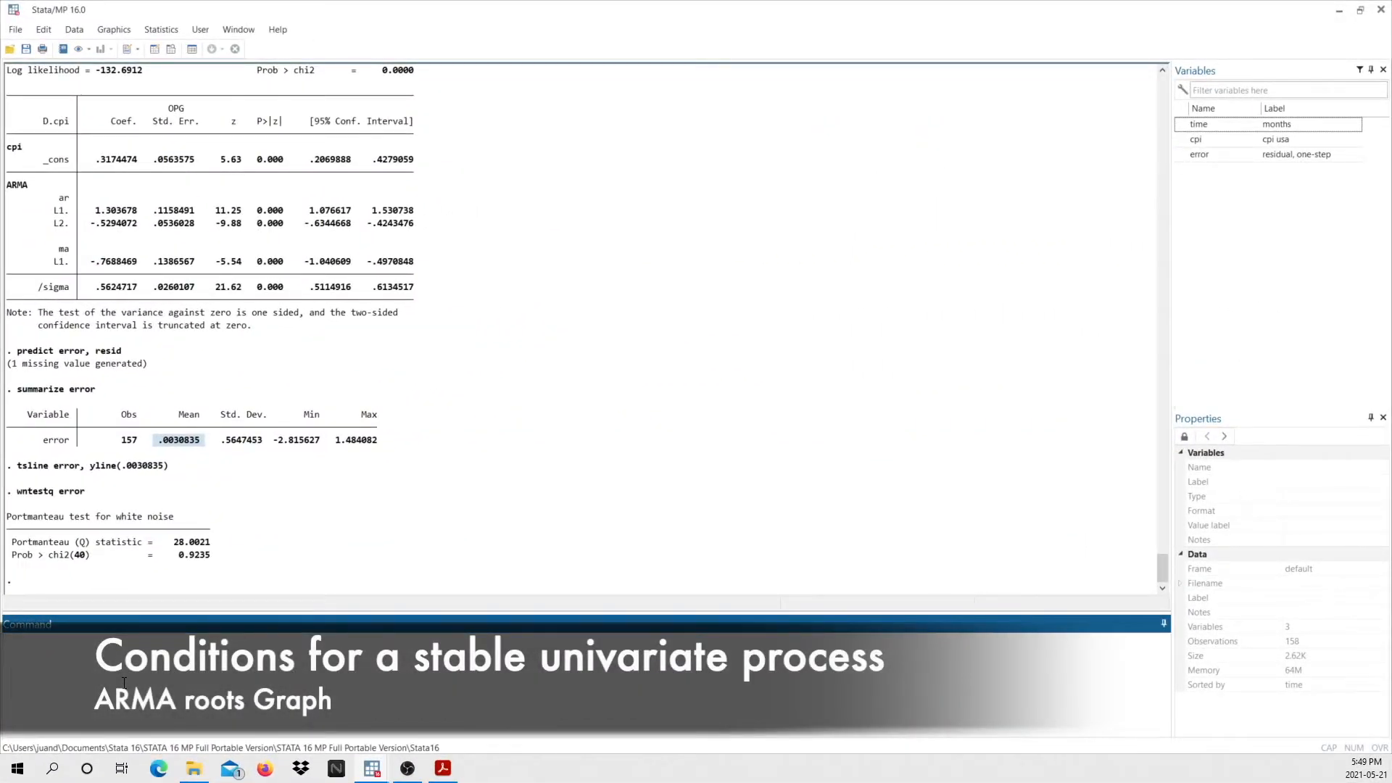
Step: Graph the ARMA roots with estat aroots to check the estimated model's stability
type("at")
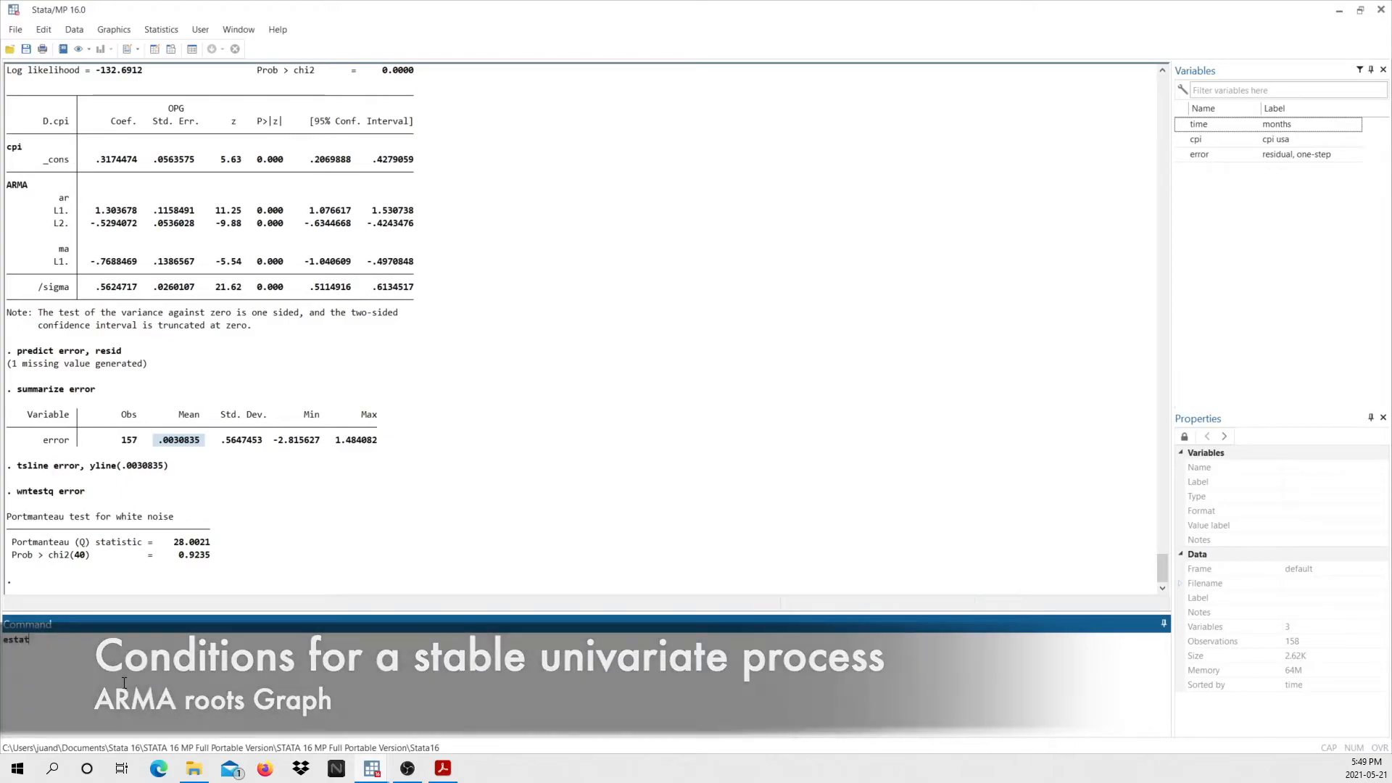
type(" aroots")
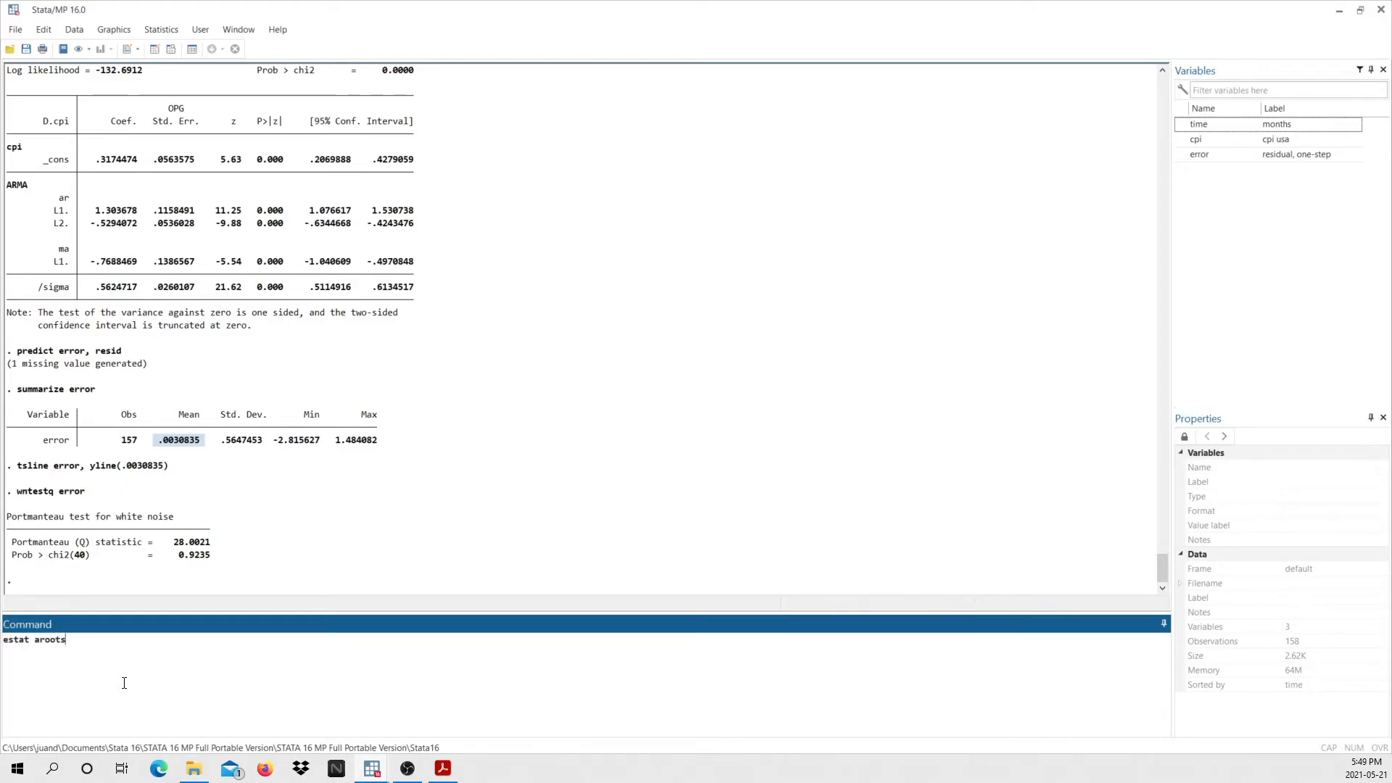
key("Return")
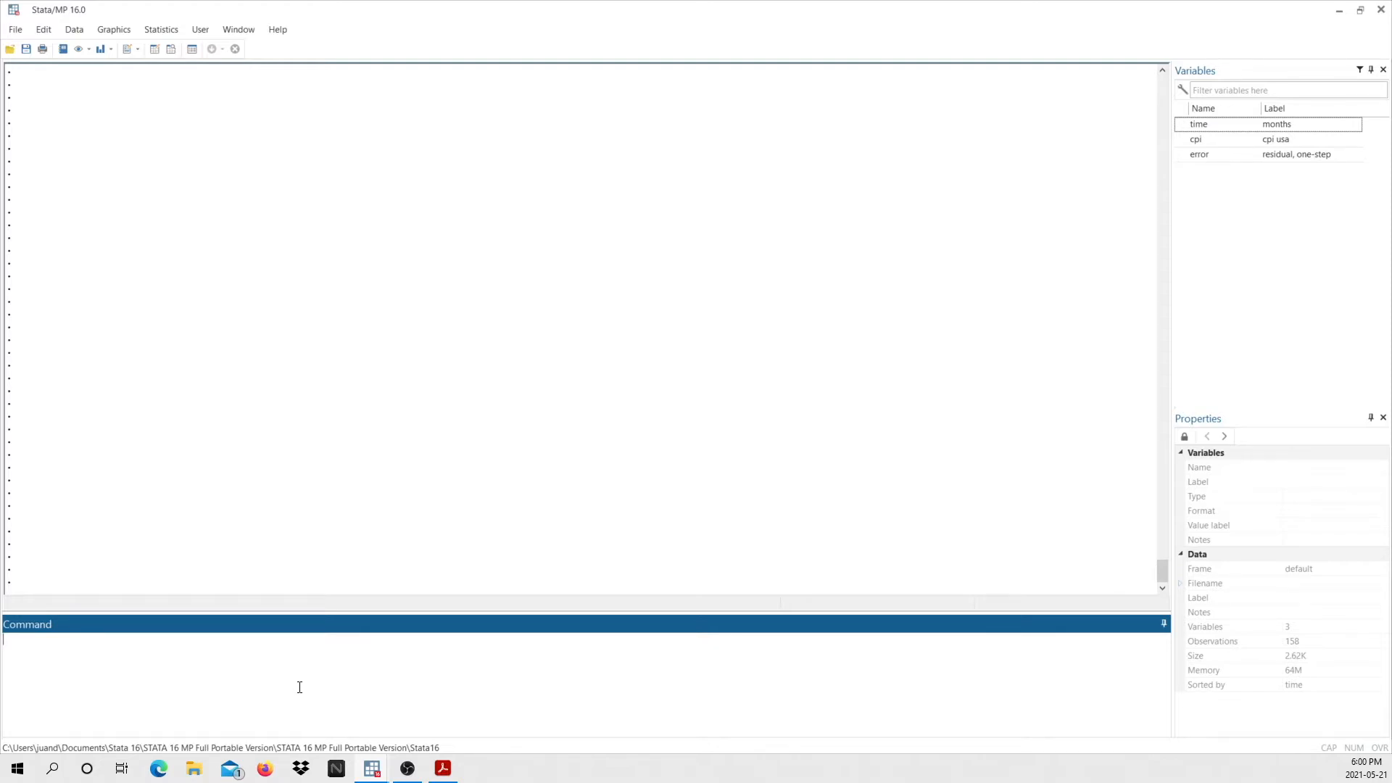
Step: Extend the time series by 10 periods with tsappend
type("tsappend, add(10)")
key("Return")
Step: Browse the dataset down to the appended months at its end, and close the data editor
type("browse")
key("Return")
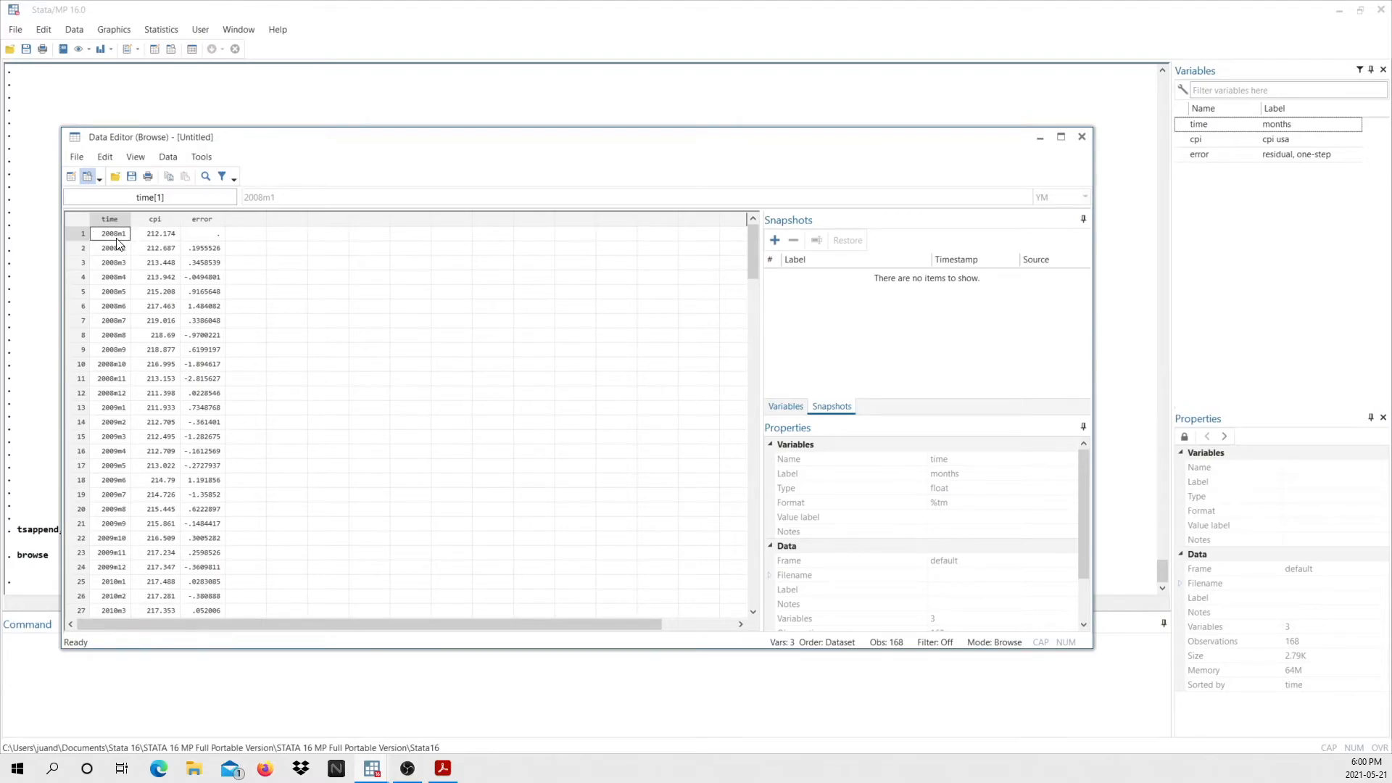
mouse_move(749, 261)
left_mouse_down()
mouse_move(724, 466)
mouse_move(691, 550)
mouse_move(680, 545)
left_mouse_up()
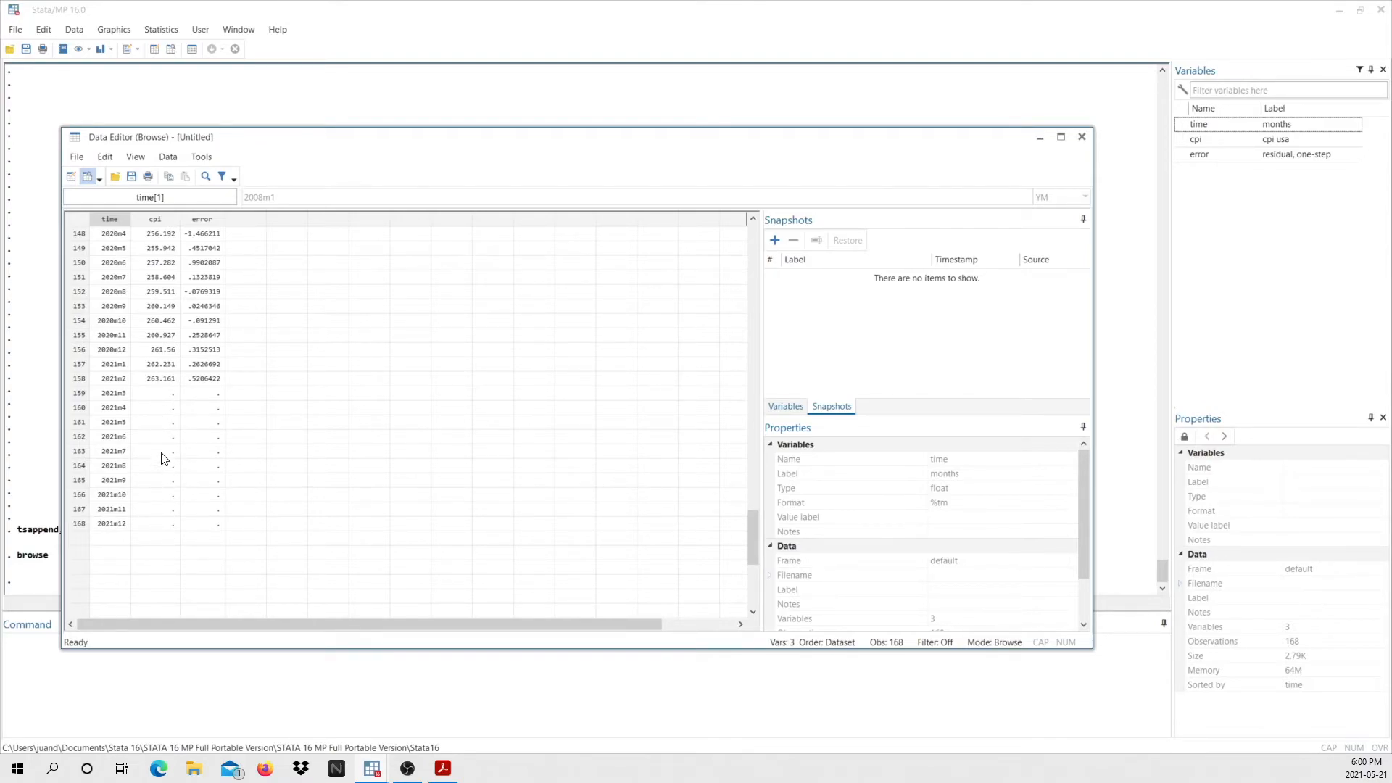
left_click(1082, 138)
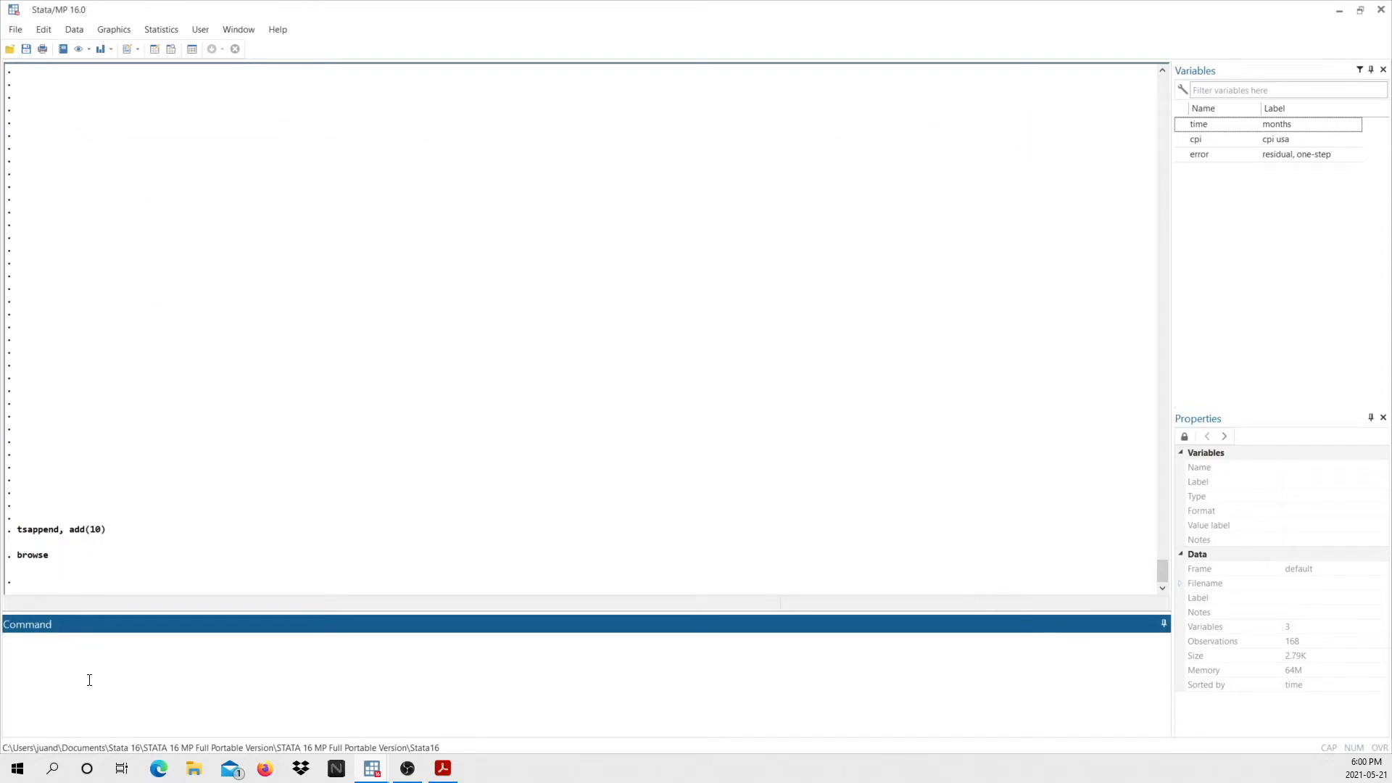
Step: Predict the level of cpi into a new variable fcpi, using dynamic forecasting from 2021m3
type("predict fcpi, y dynamic(")
type("m(2021m3)")
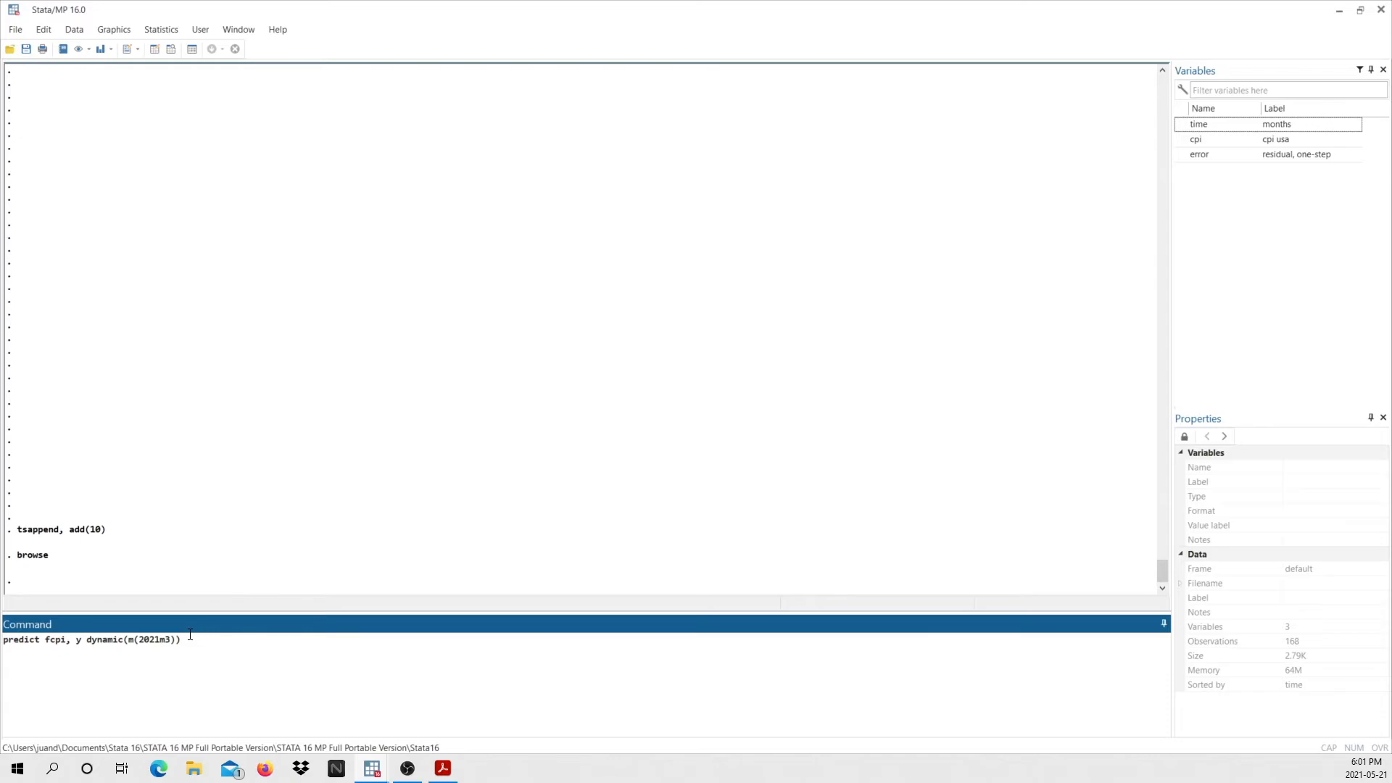
key("Return")
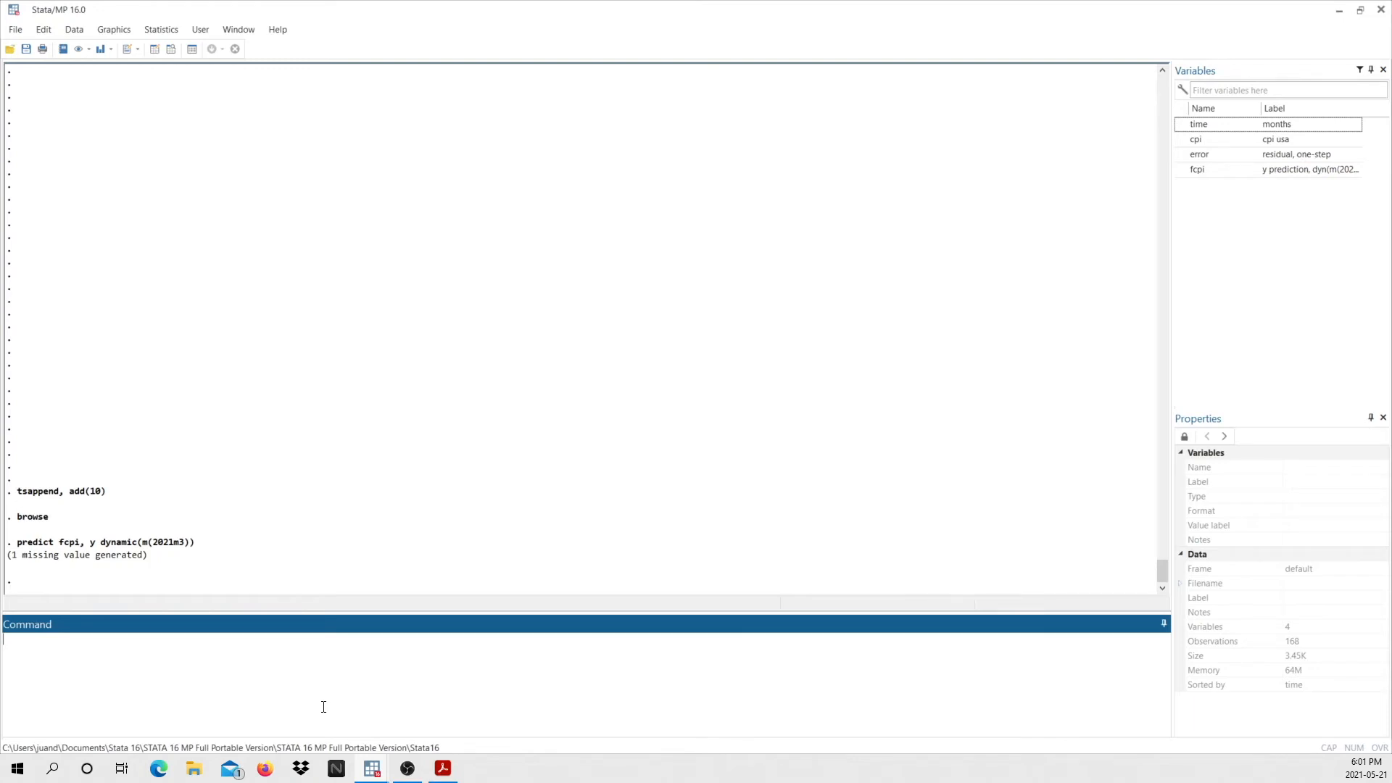
Step: Label the variable fcpi as "forecasted cpi"
type("label variable fcpi")
type("forecasted cpi")
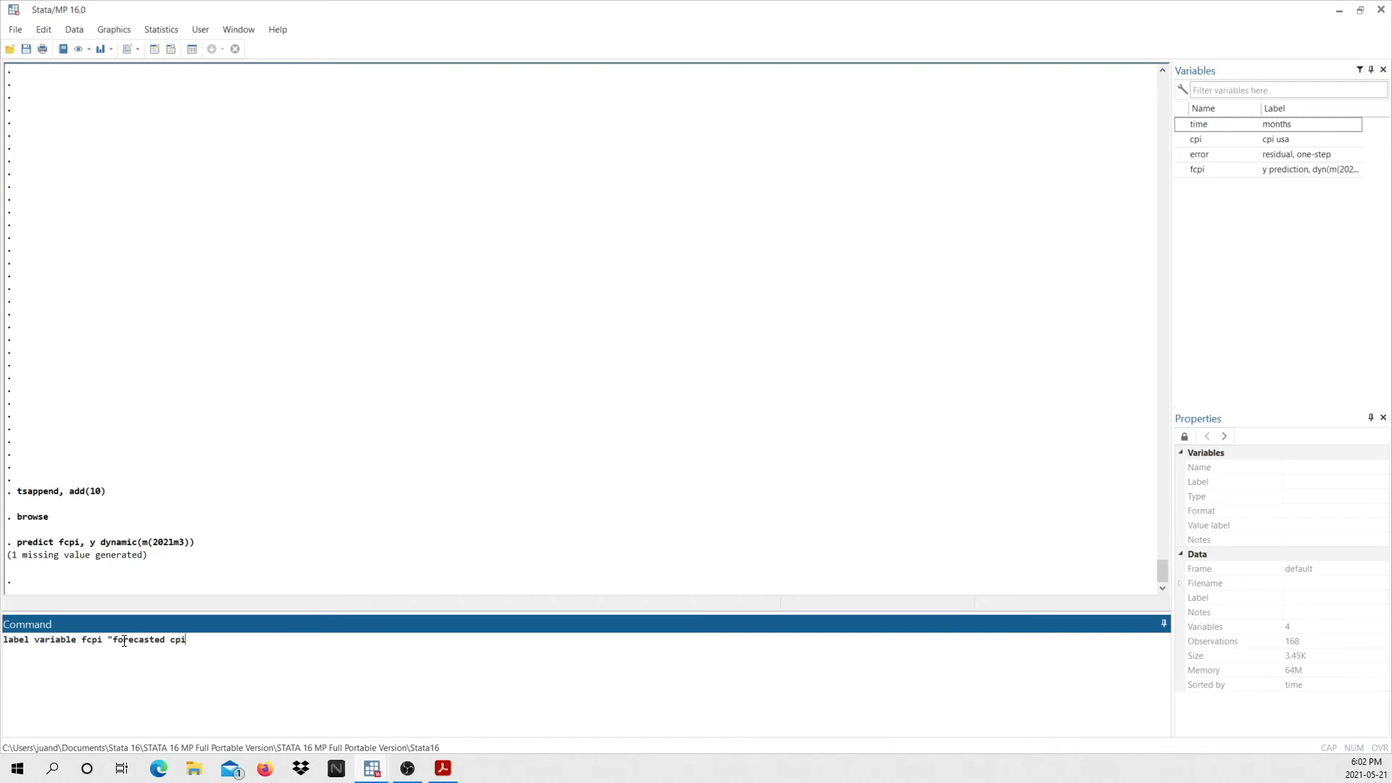
type("\"")
key("Return")
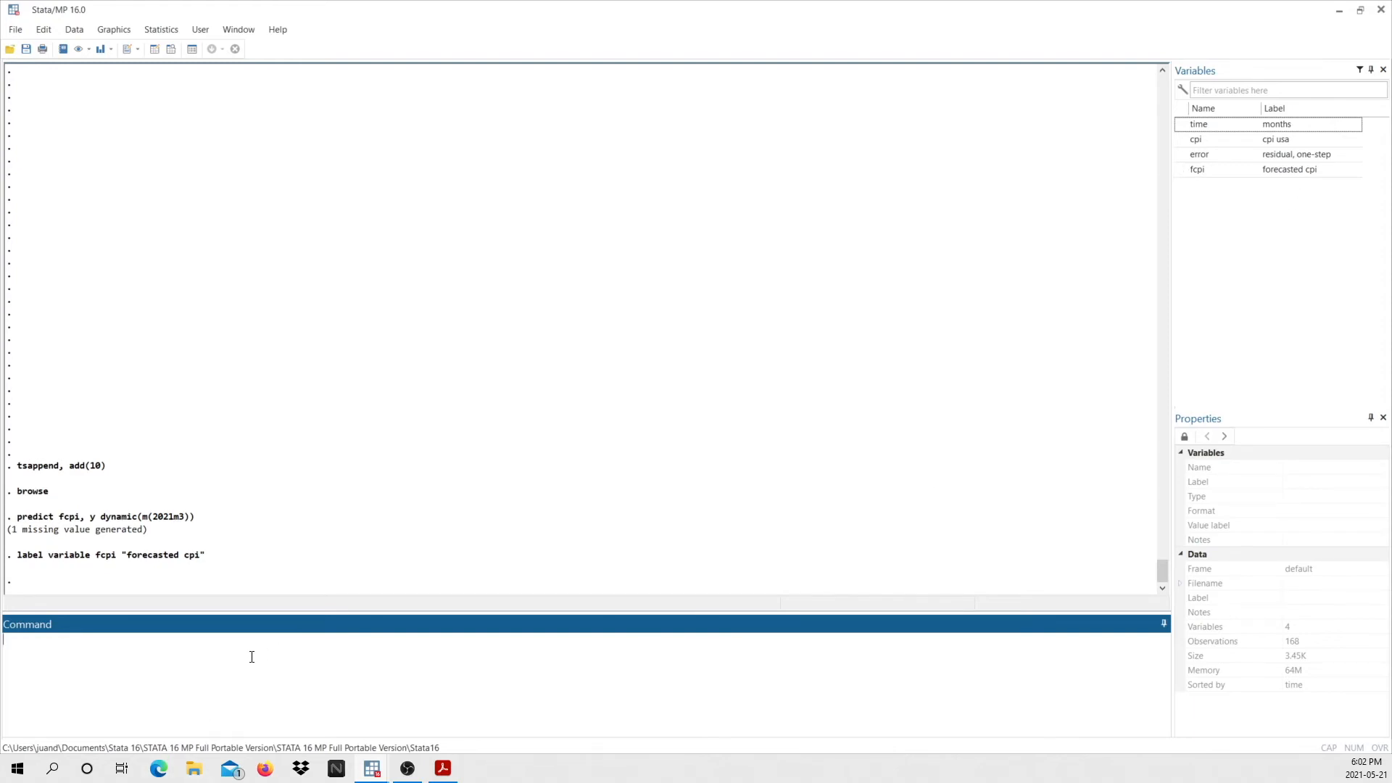
Step: Plot cpi and fcpi together as time-series lines with tsline, and close the graph after viewing
type("tsline cpi fcpi")
key("Return")
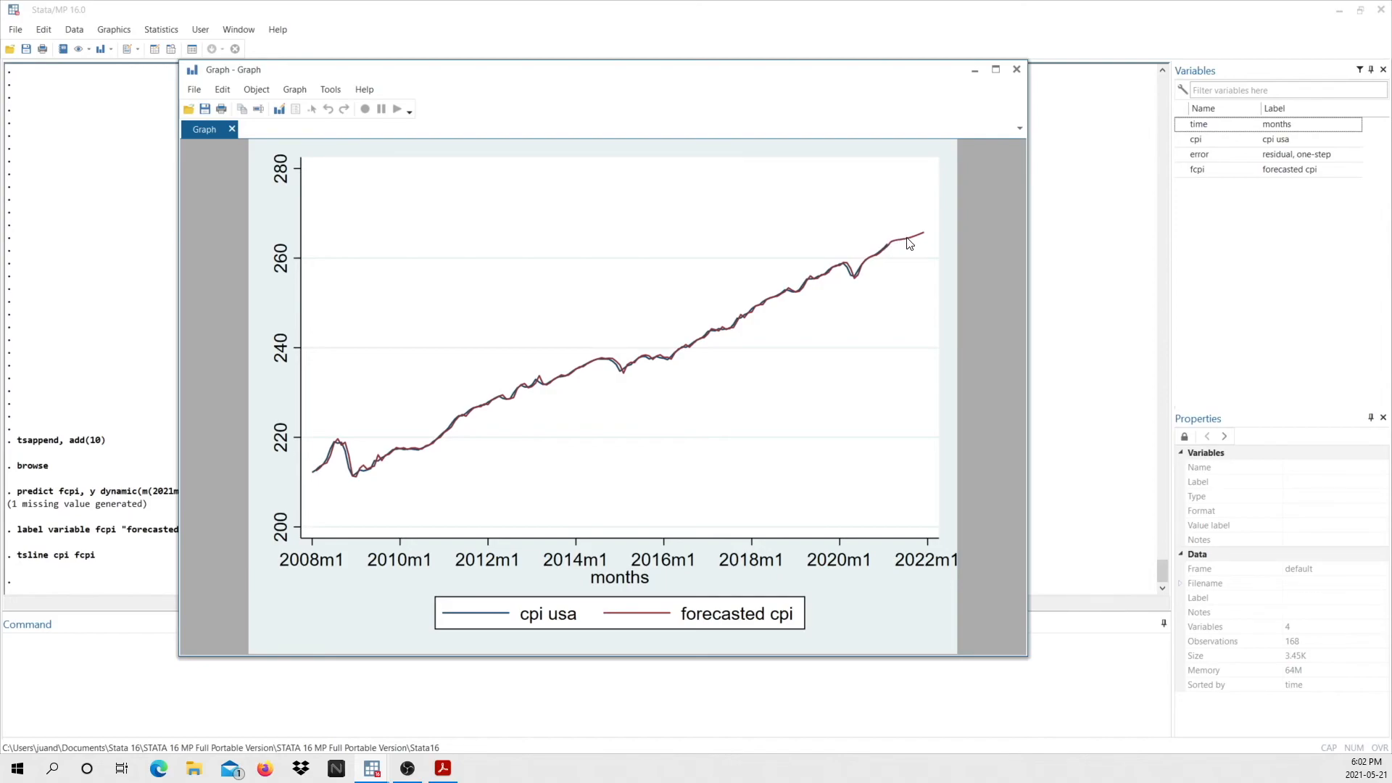
left_click(1017, 69)
Step: Browse the dataset to examine the fcpi forecasts for the final months, and close the data editor
type("browse")
key("Return")
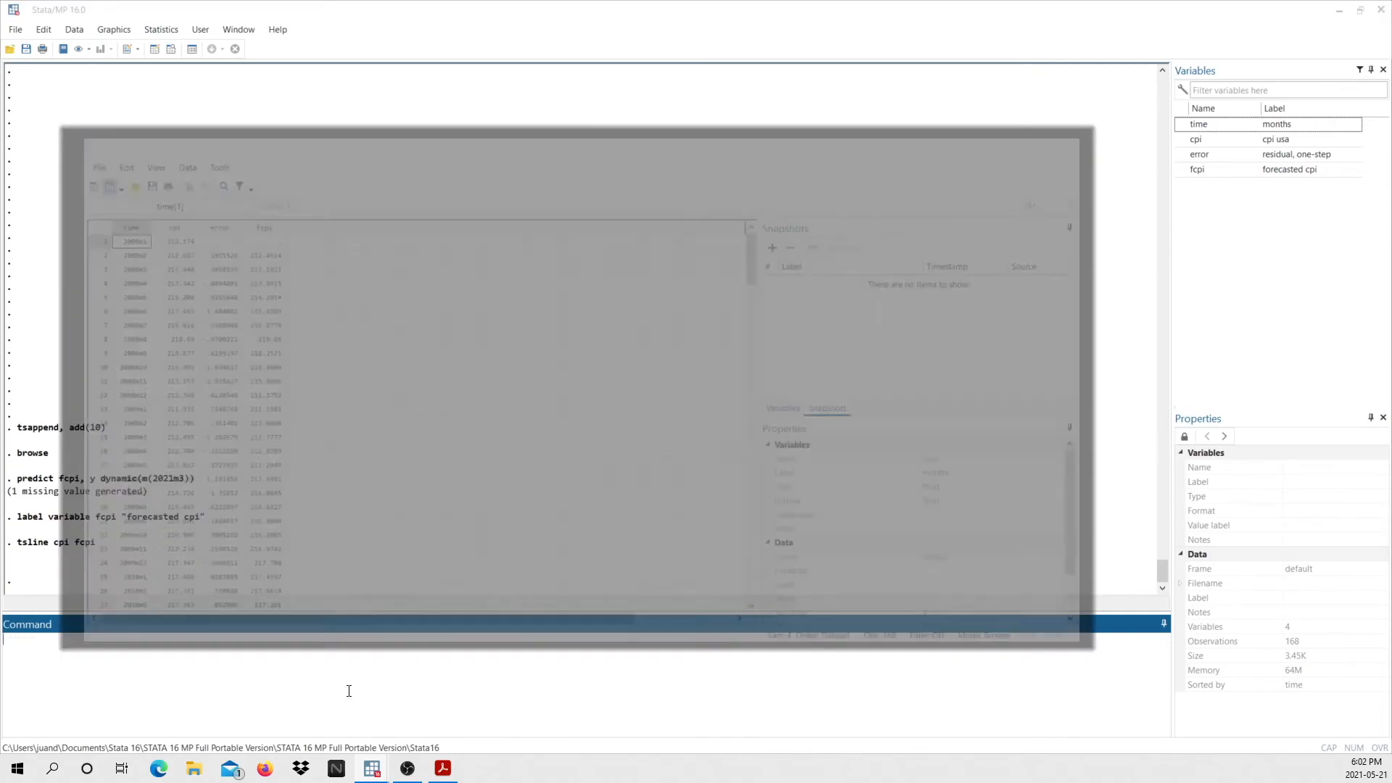
left_click_drag(753, 257, 725, 559)
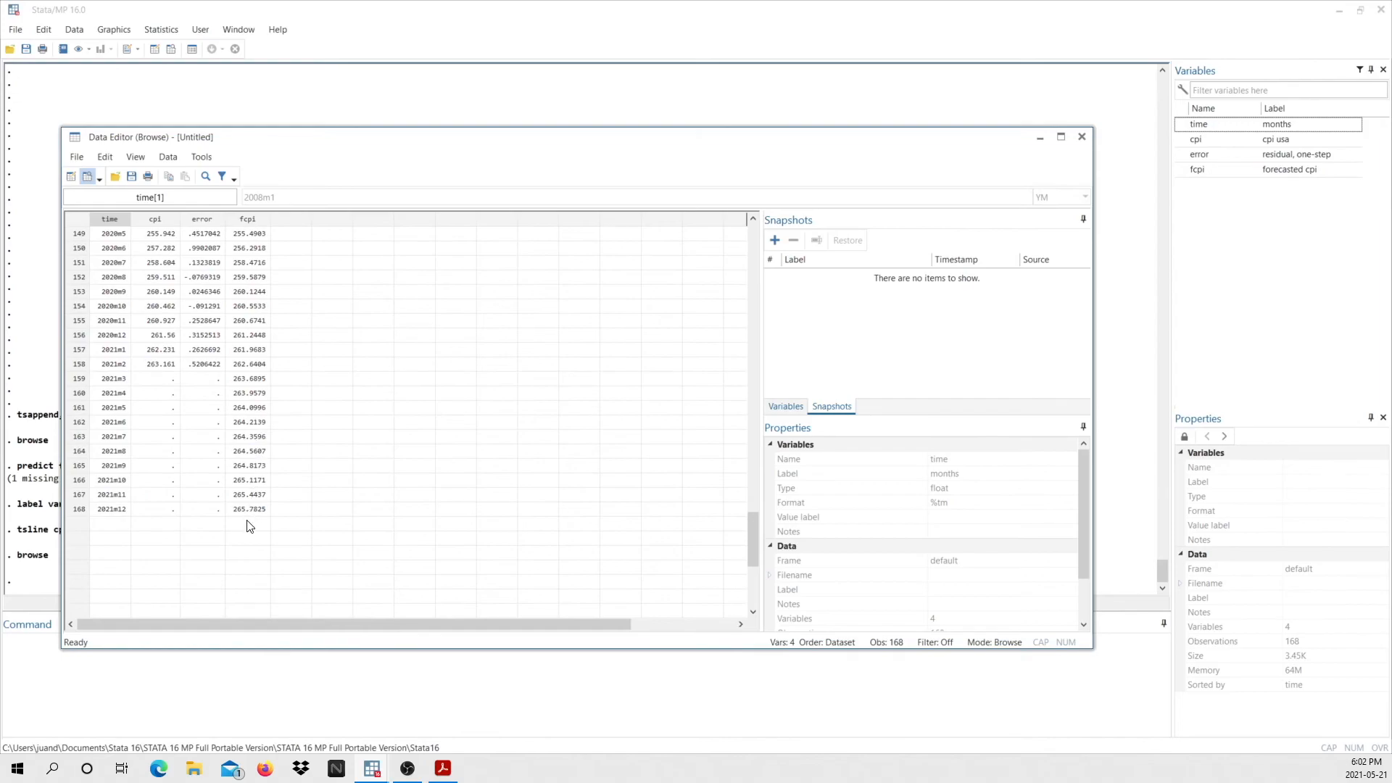
left_click(1080, 137)
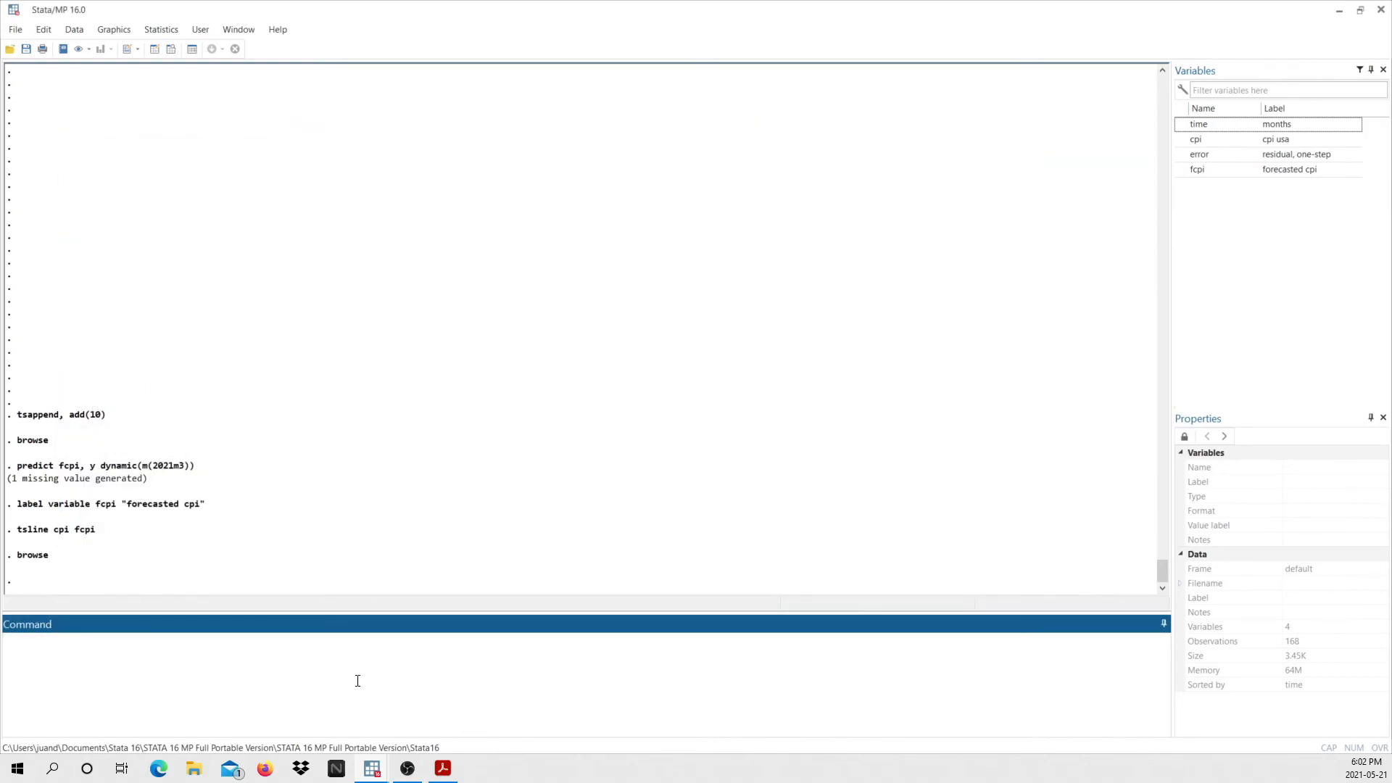